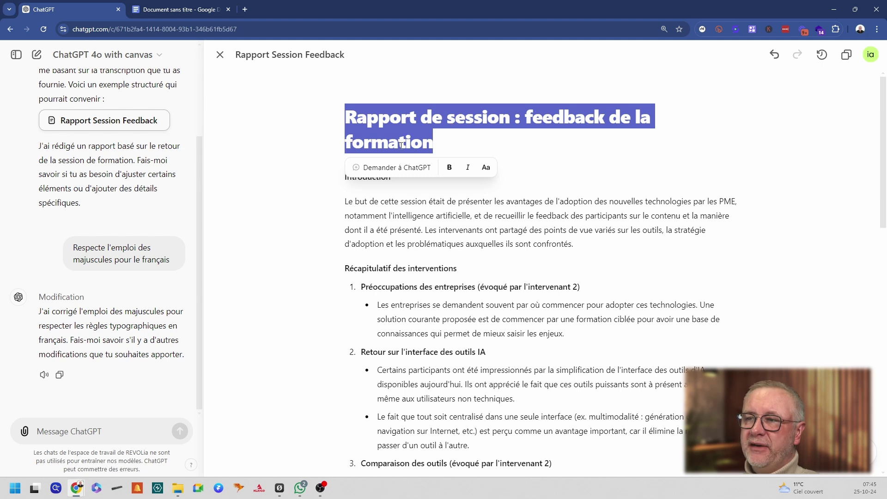
# Ask ChatGPT to rework the selected report title with the instruction "je ne veux qu'une seule phrase"
pyautogui.click(383, 169)
pyautogui.write("je ne veux qu'une seule phrase")
pyautogui.press('Return')
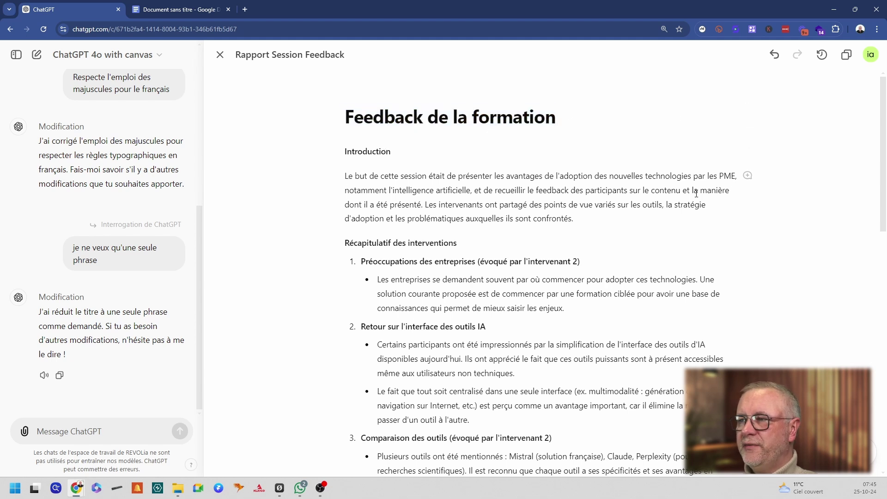
# Send the request "Expliquer à une personne qui ne connait reine du projet" for the introduction paragraph
pyautogui.click(748, 177)
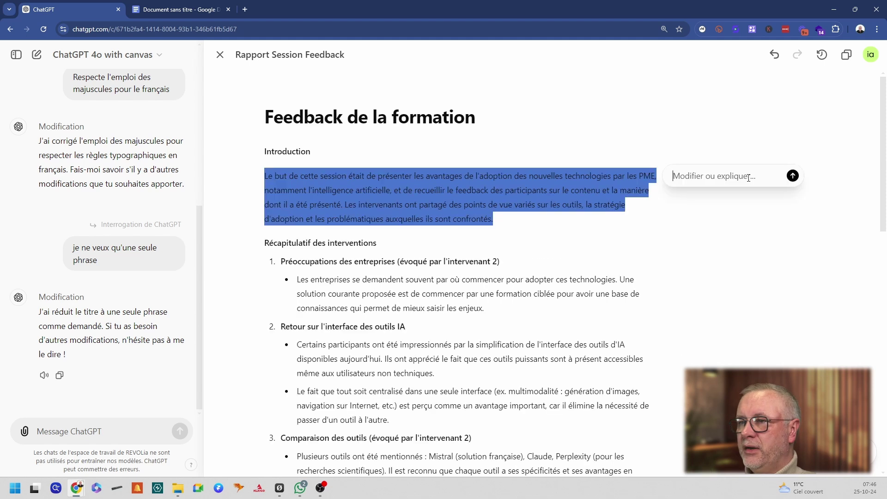
pyautogui.write('Expl')
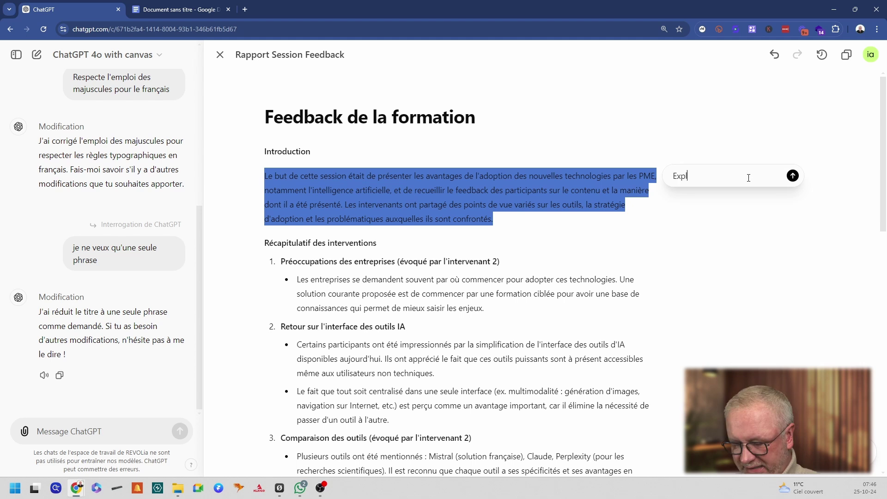
pyautogui.write('iquer à une perso')
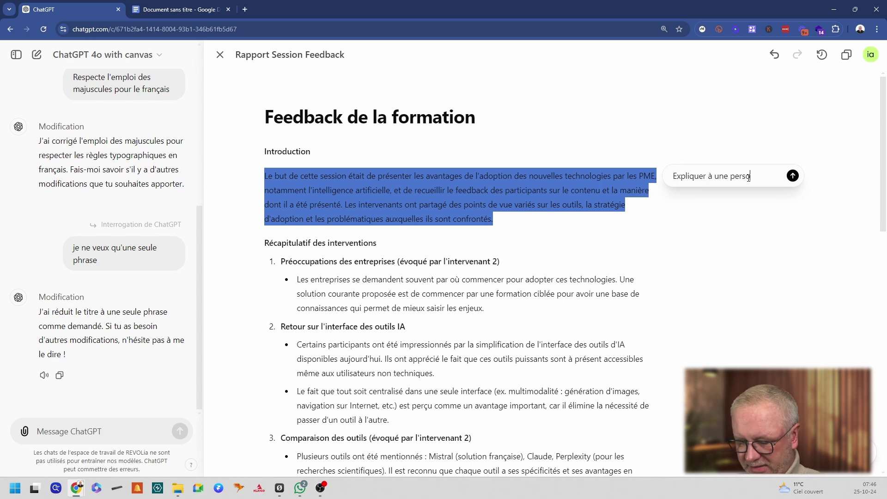
pyautogui.write('nne qui ne connait reine du projet')
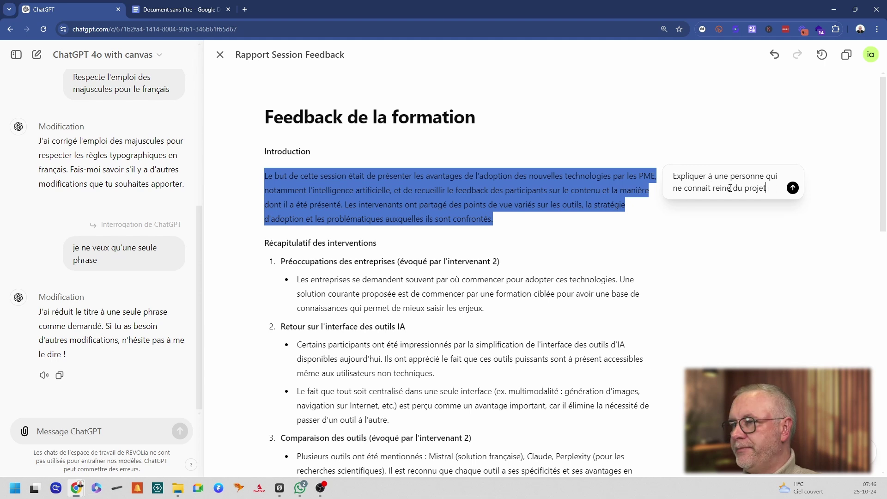
pyautogui.press('Return')
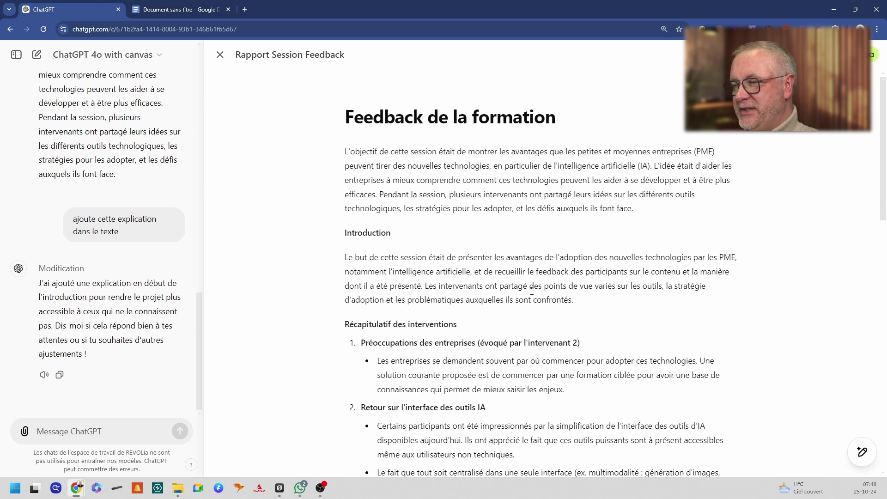
# Apply the "Ajouter des émojis" writing shortcut to the whole report
pyautogui.moveTo(850, 457)
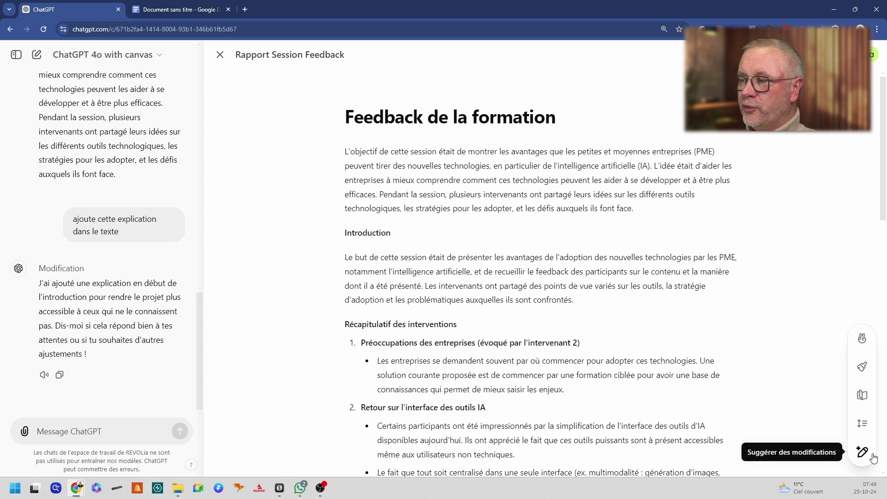
pyautogui.click(864, 339)
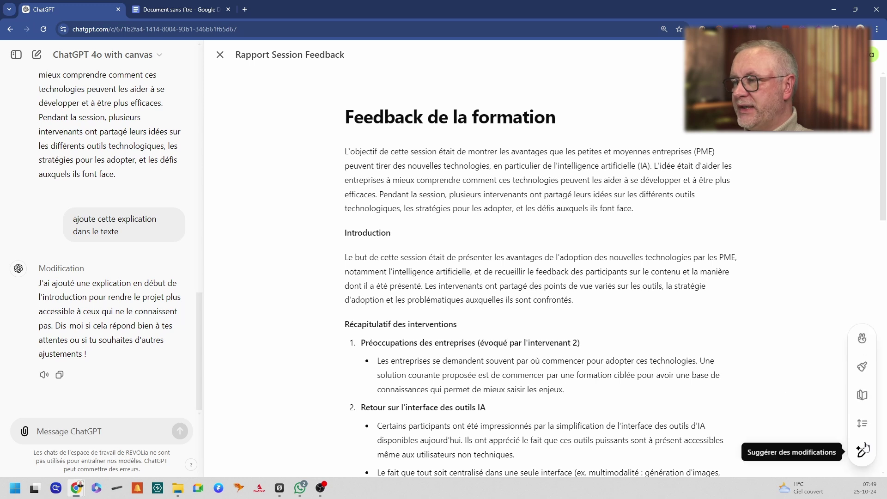
pyautogui.click(863, 341)
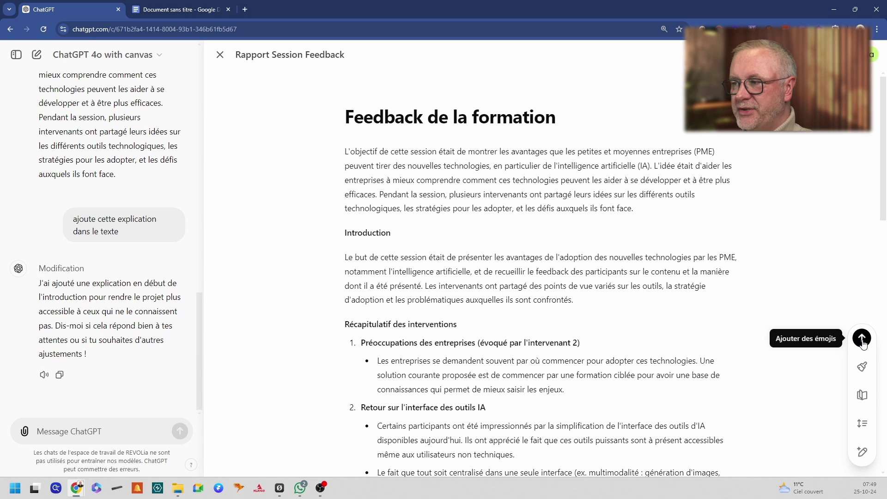
pyautogui.click(863, 338)
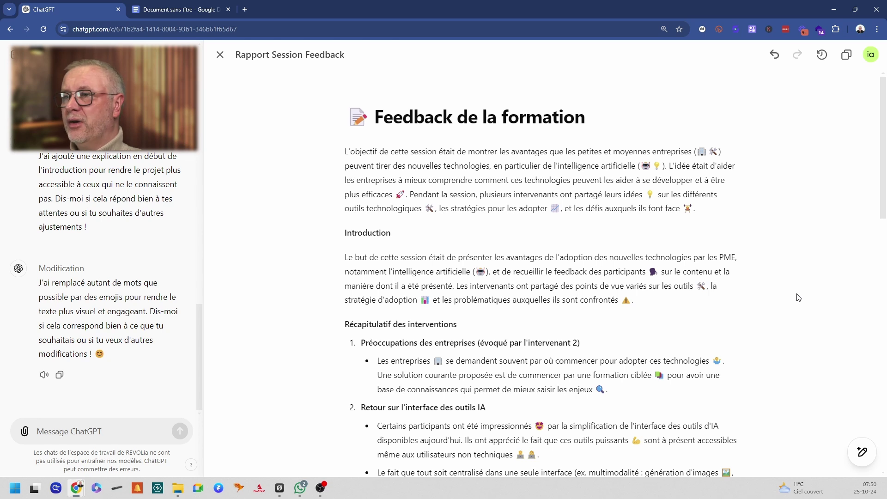
# Review the emoji changes marked throughout the report and restore the previous version without emojis
pyautogui.click(823, 61)
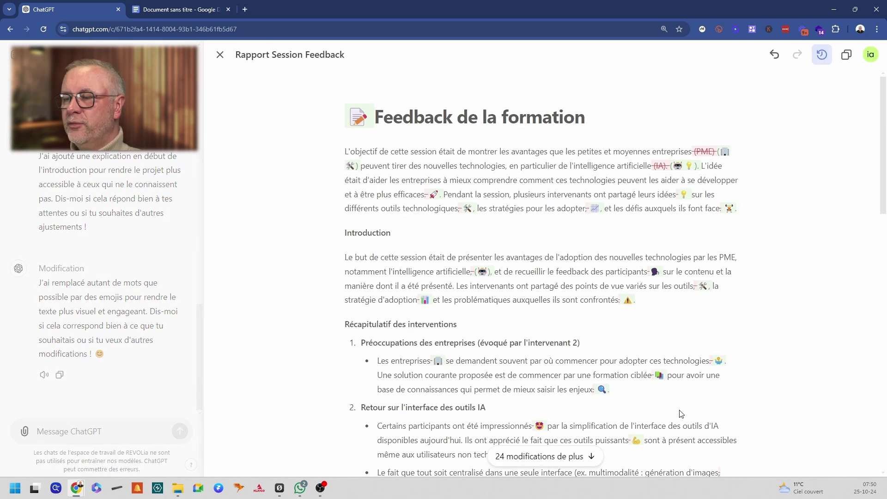
pyautogui.click(543, 457)
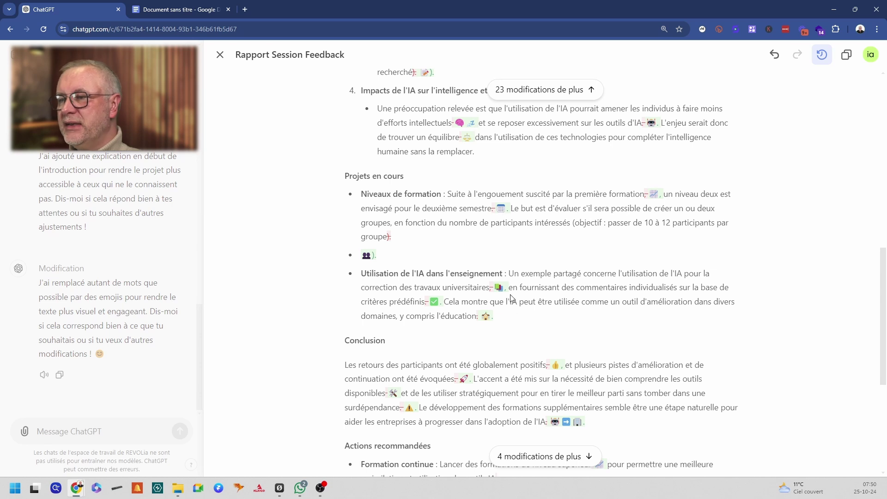
pyautogui.scroll(-5, 511, 298)
pyautogui.scroll(10, 507, 331)
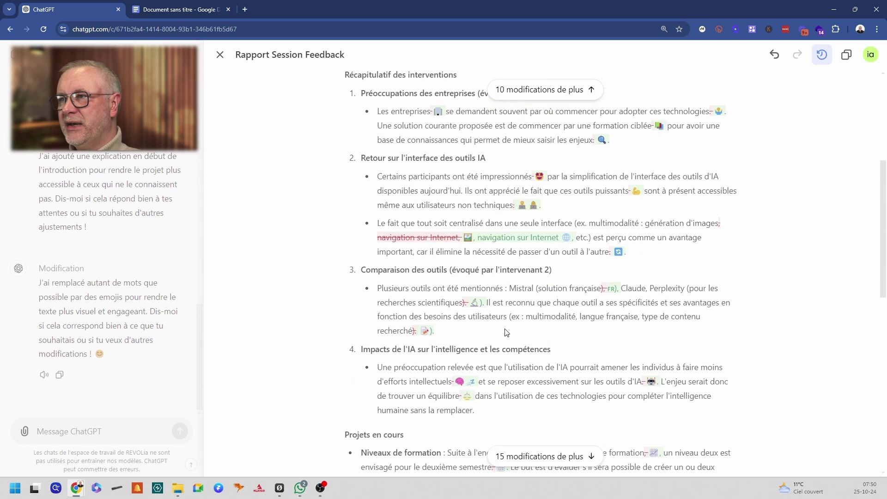
pyautogui.scroll(5, 507, 332)
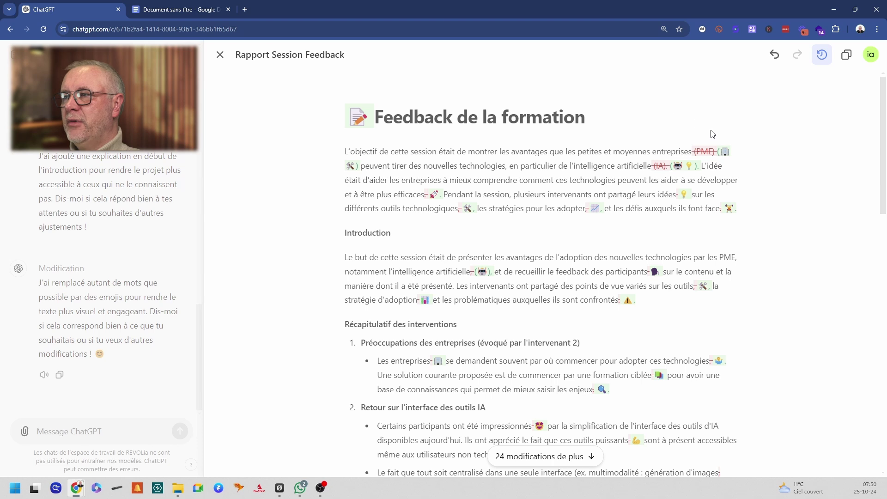
pyautogui.click(775, 55)
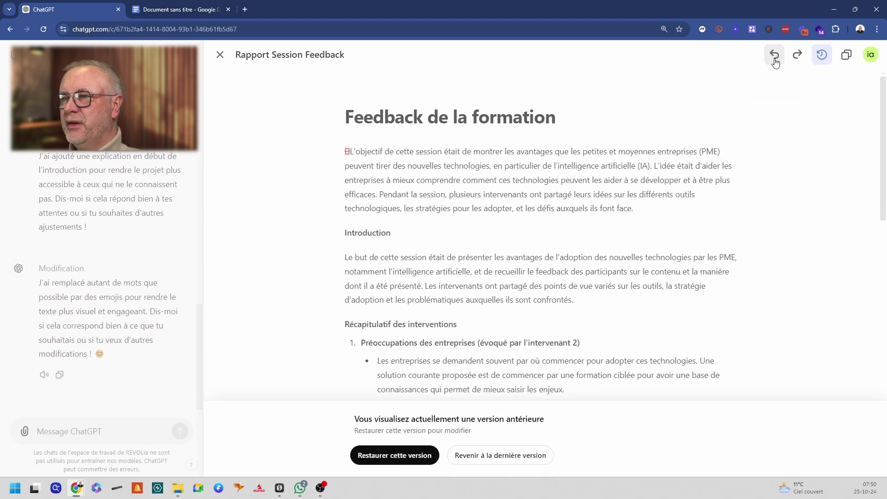
pyautogui.click(416, 455)
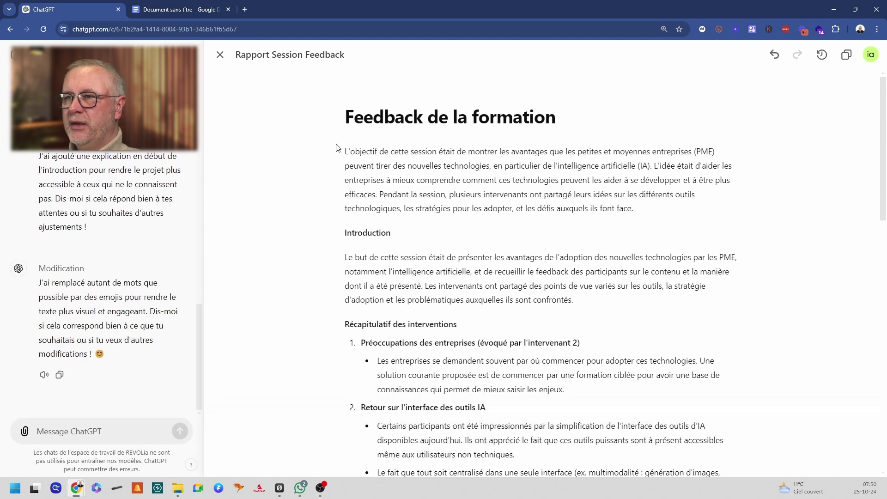
# Polish the whole report with the "Peaufiner" writing shortcut
pyautogui.scroll(-15, 407, 176)
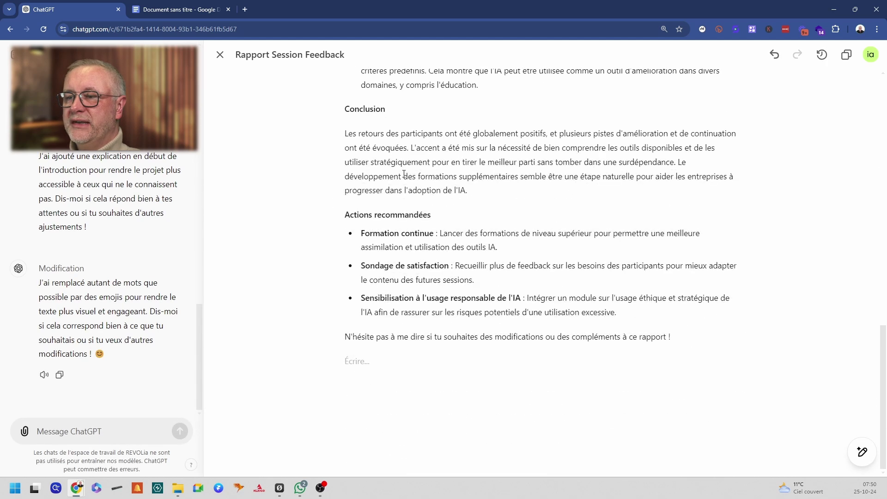
pyautogui.scroll(15, 416, 180)
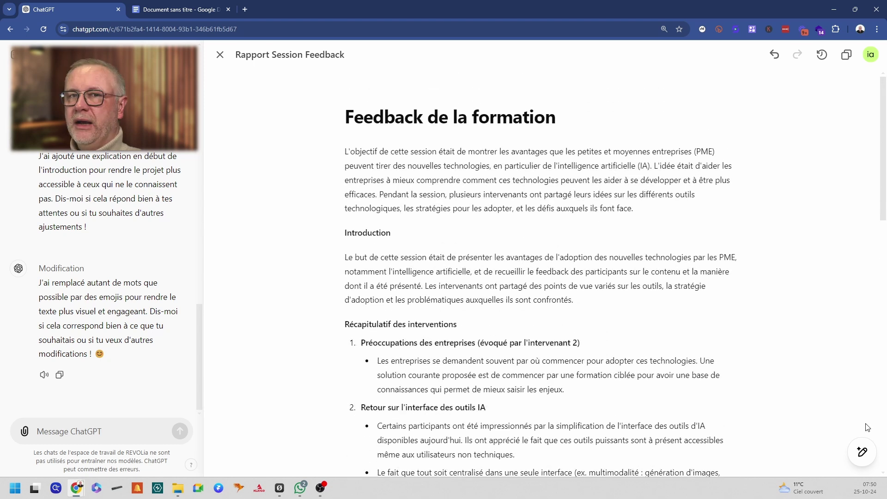
pyautogui.moveTo(863, 372)
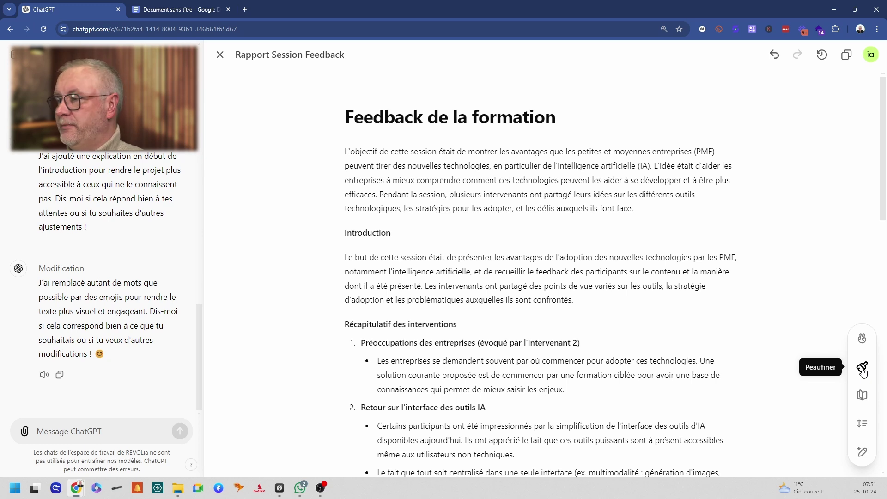
pyautogui.click(862, 370)
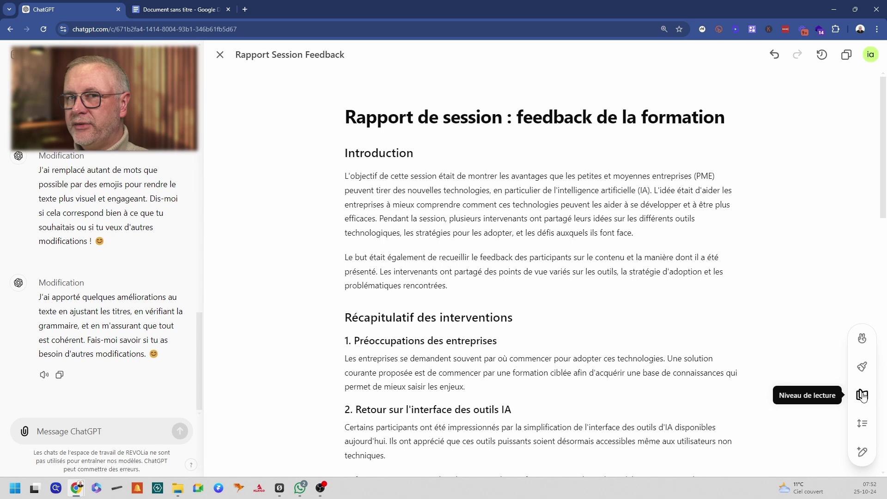
# Rewrite the report at the "Collège" reading level
pyautogui.click(863, 396)
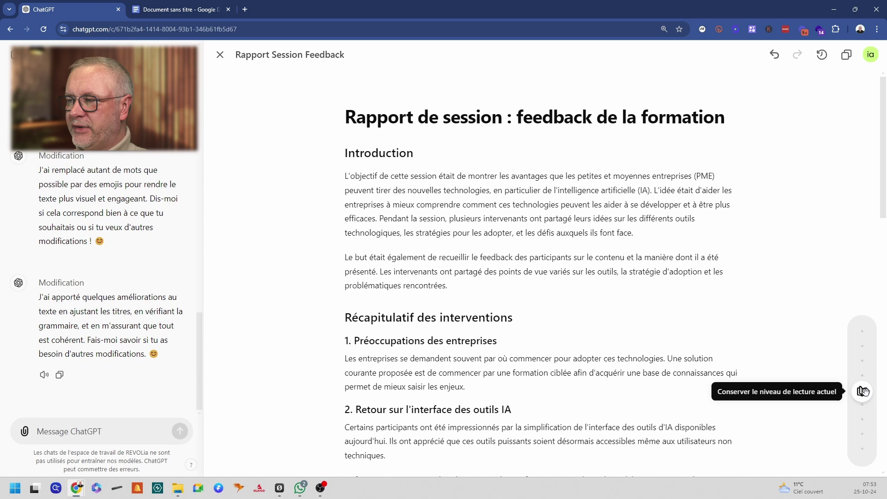
pyautogui.moveTo(862, 391); pyautogui.dragTo(862, 335)
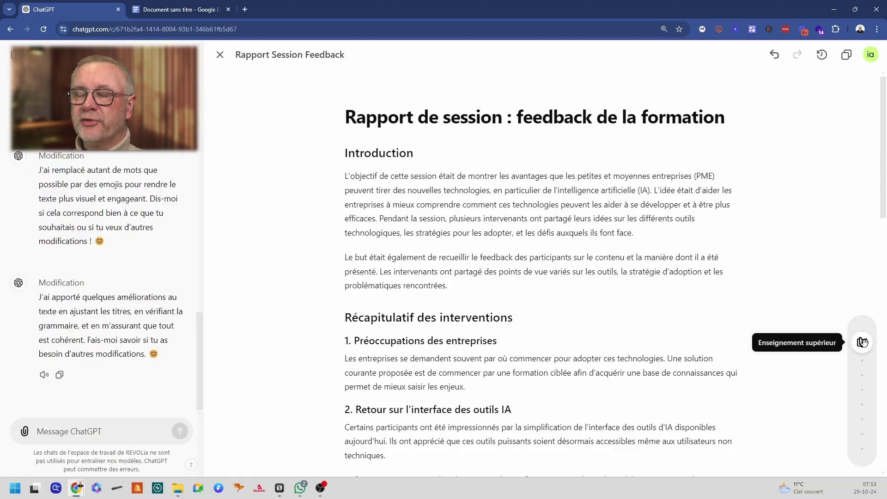
pyautogui.moveTo(865, 342); pyautogui.dragTo(870, 420)
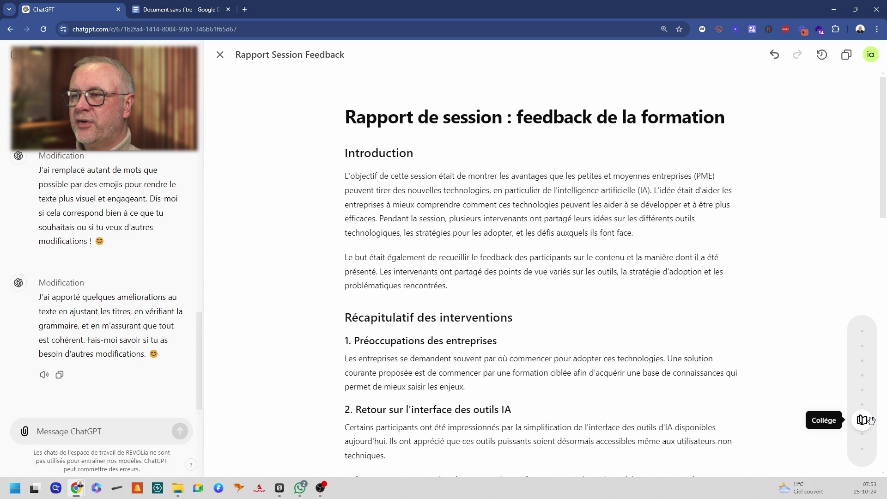
pyautogui.click(871, 420)
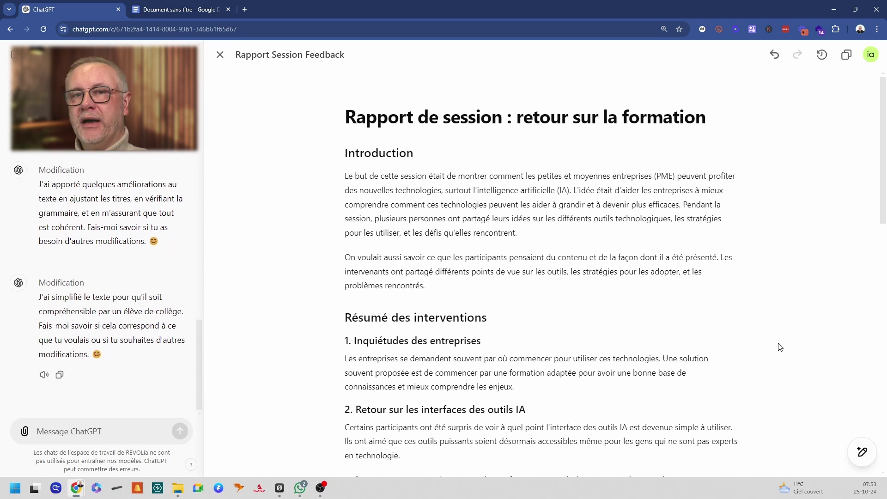
# Request a shorter version of the report with the length option "Plus court"
pyautogui.moveTo(864, 453)
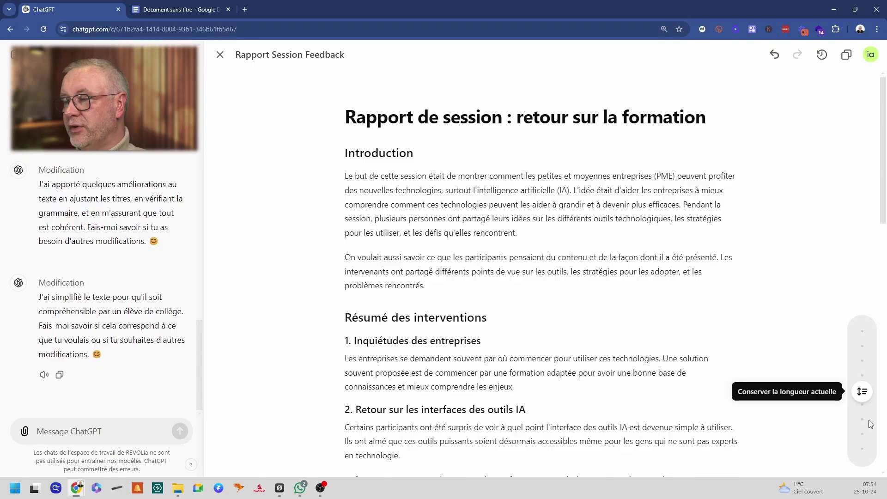
pyautogui.moveTo(863, 392); pyautogui.dragTo(854, 413)
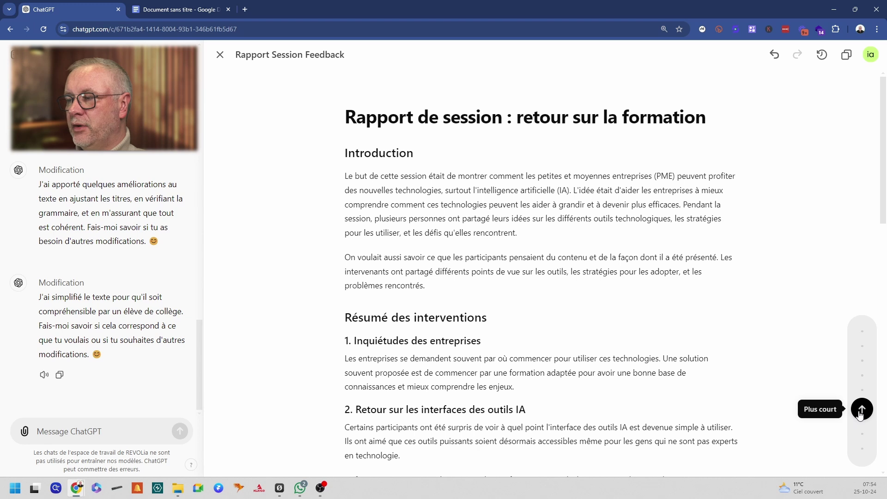
pyautogui.click(860, 410)
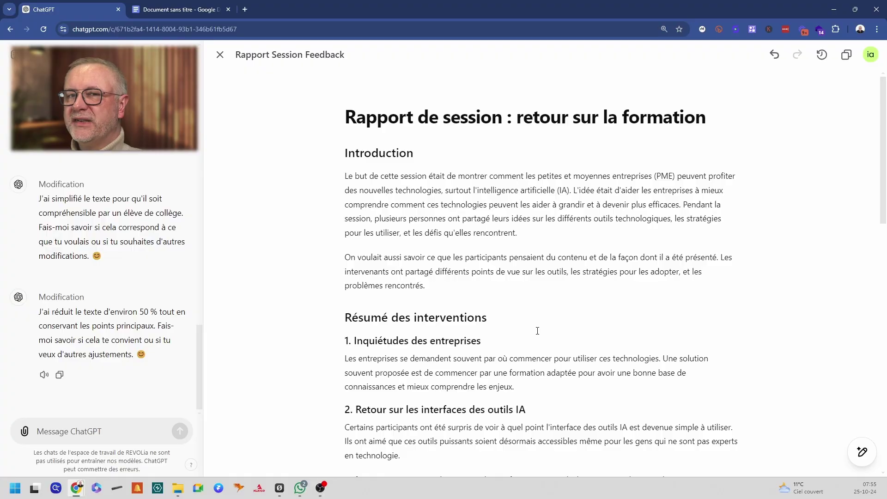
# Have ChatGPT add improvement comments to the report with "Suggérer des modifications"
pyautogui.moveTo(858, 456)
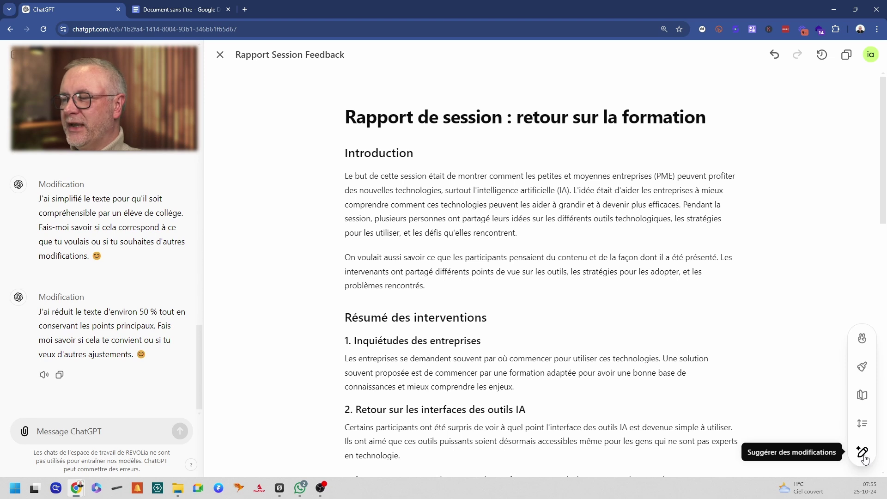
pyautogui.click(863, 454)
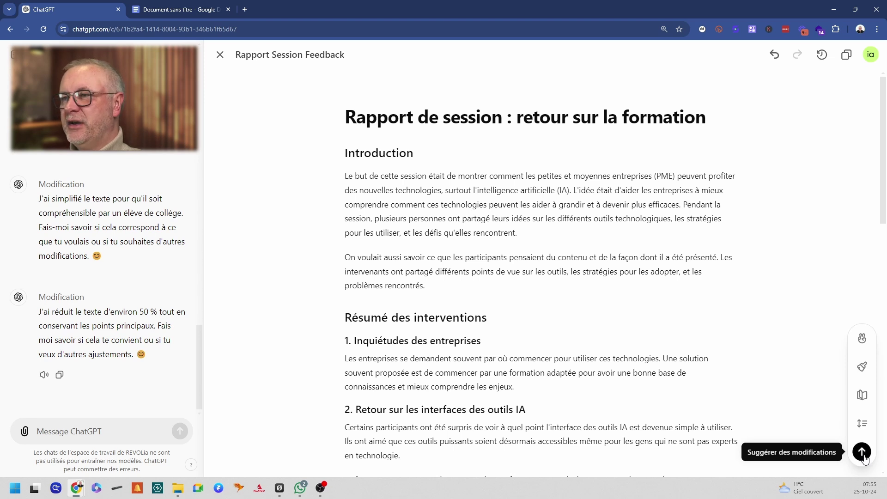
pyautogui.click(863, 456)
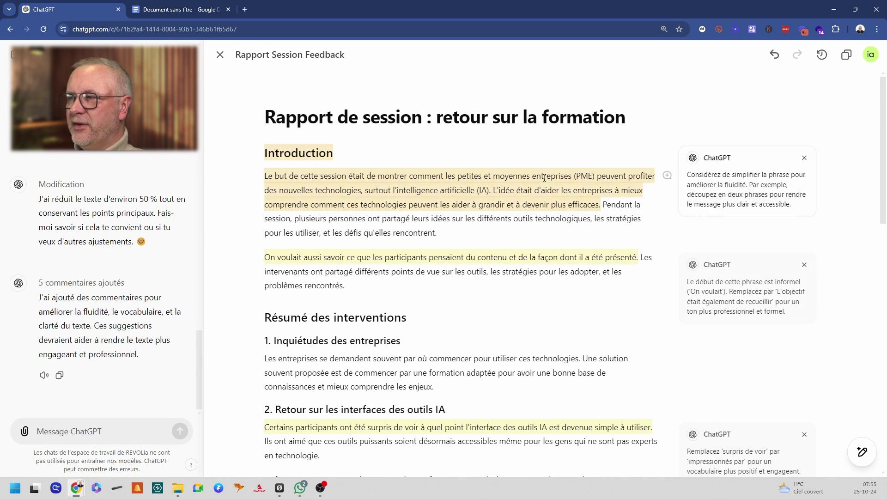
# Apply the two ChatGPT suggestions on the introduction's opening sentences and the "On voulait aussi" sentence, and close the canvas
pyautogui.moveTo(739, 174)
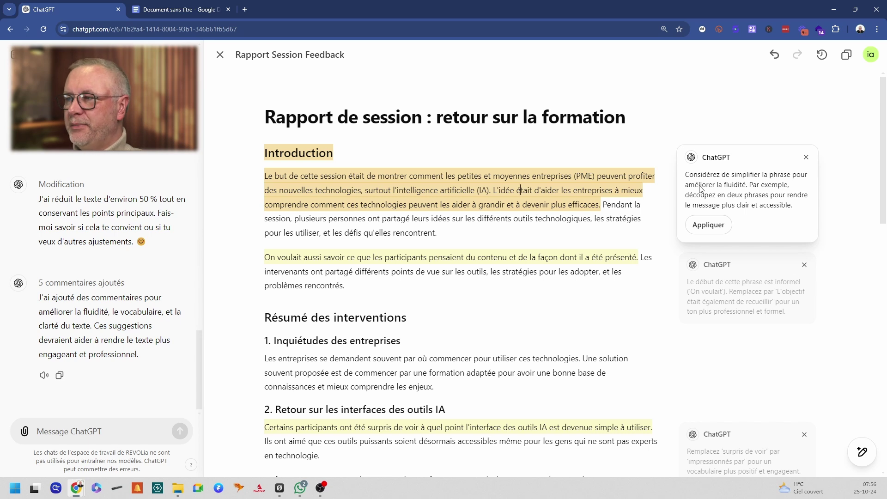
pyautogui.click(708, 225)
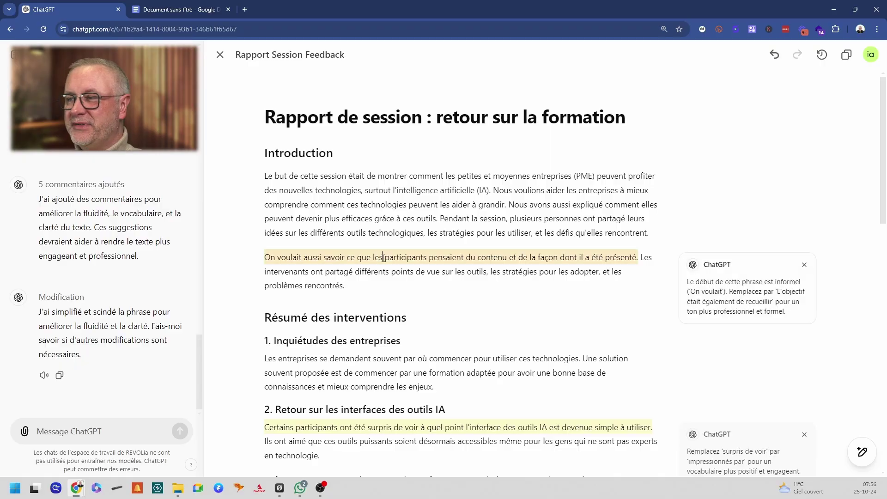
pyautogui.click(384, 257)
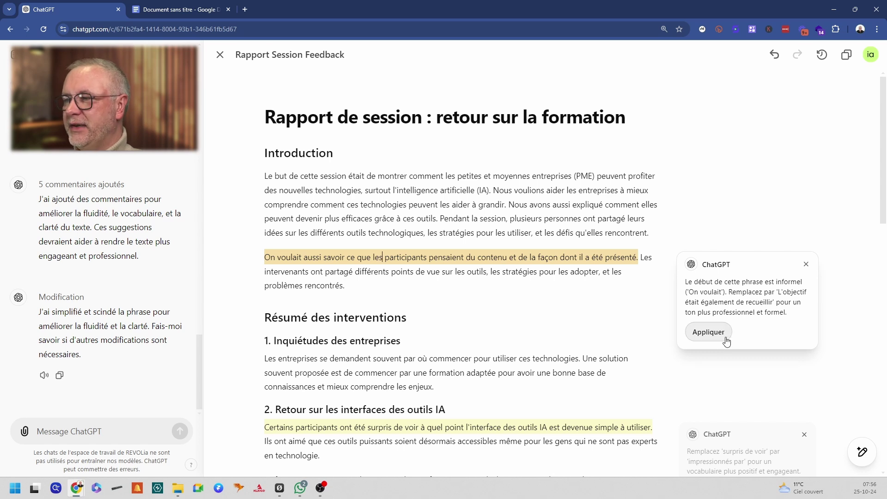
pyautogui.click(708, 332)
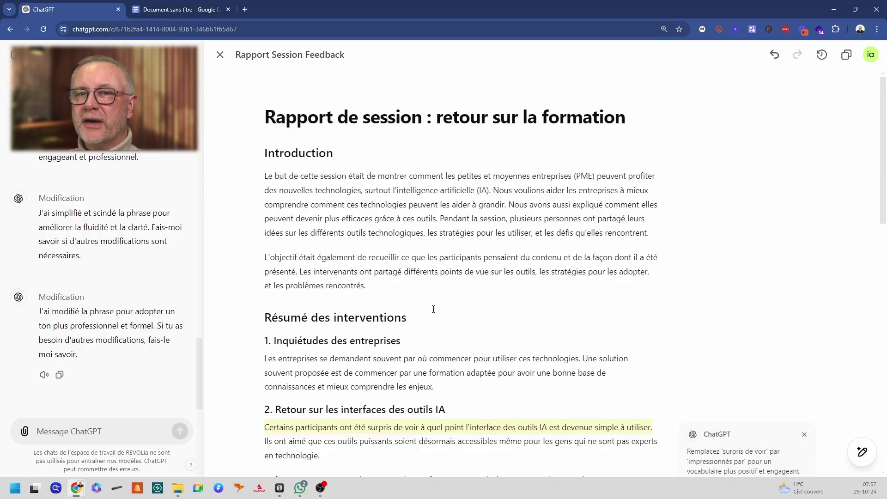
pyautogui.click(220, 55)
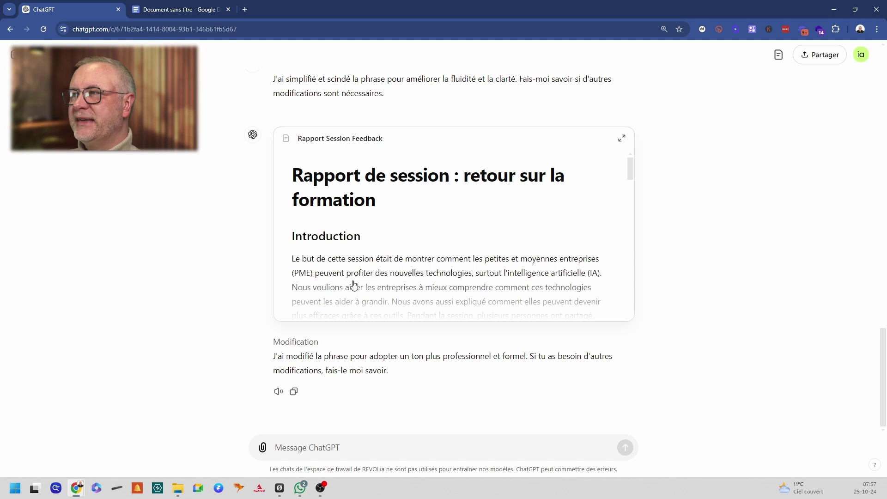
# Request a separate report with "Rédige un nouveau rapport sans modifier le précédent" and close its canvas
pyautogui.scroll(2, 353, 285)
pyautogui.scroll(3, 230, 196)
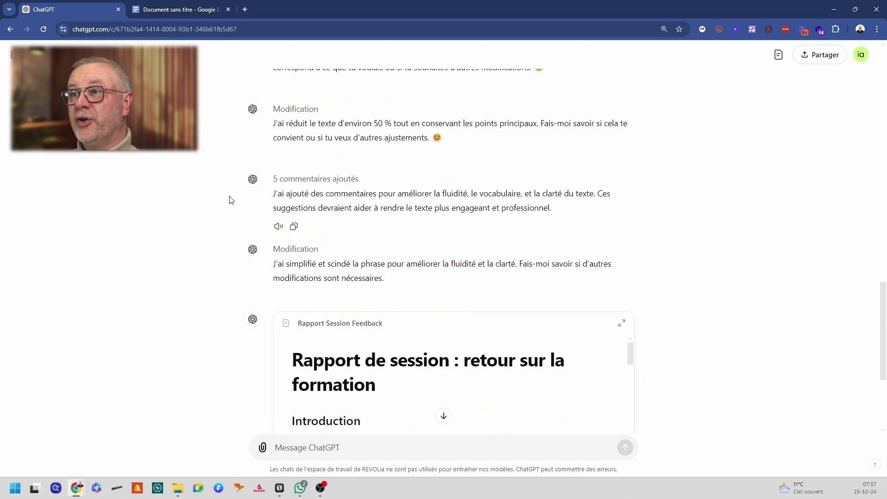
pyautogui.scroll(-5, 233, 185)
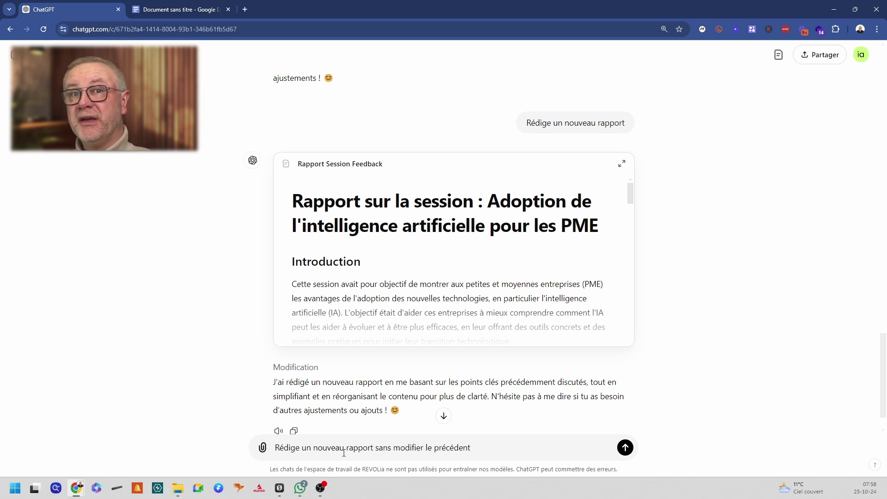
pyautogui.press('Return')
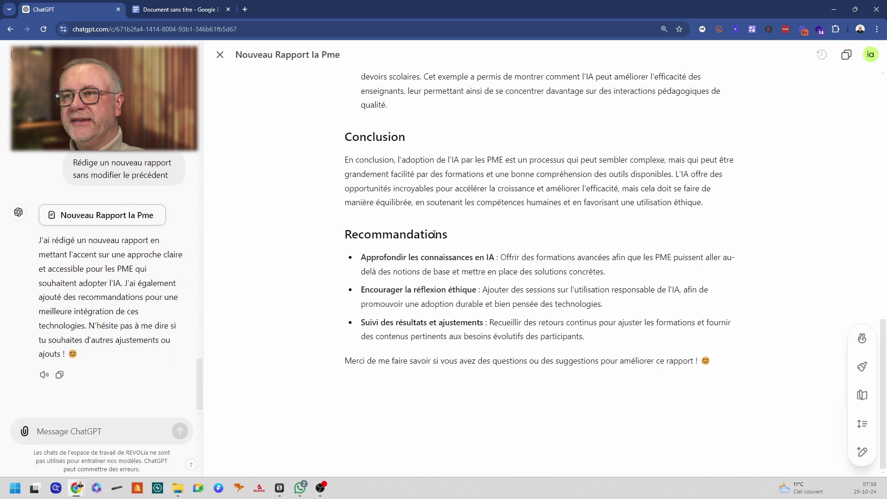
pyautogui.click(220, 55)
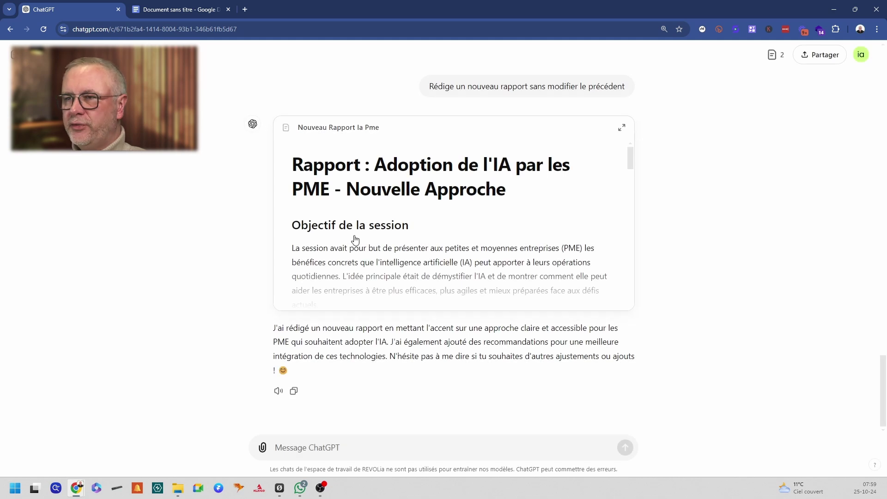
# Review the end of the conversation and open nouveau_rapport_IA_PME from the list of canvas documents
pyautogui.scroll(10, 355, 239)
pyautogui.scroll(-5, 443, 332)
pyautogui.scroll(-5, 442, 332)
pyautogui.scroll(-8, 753, 226)
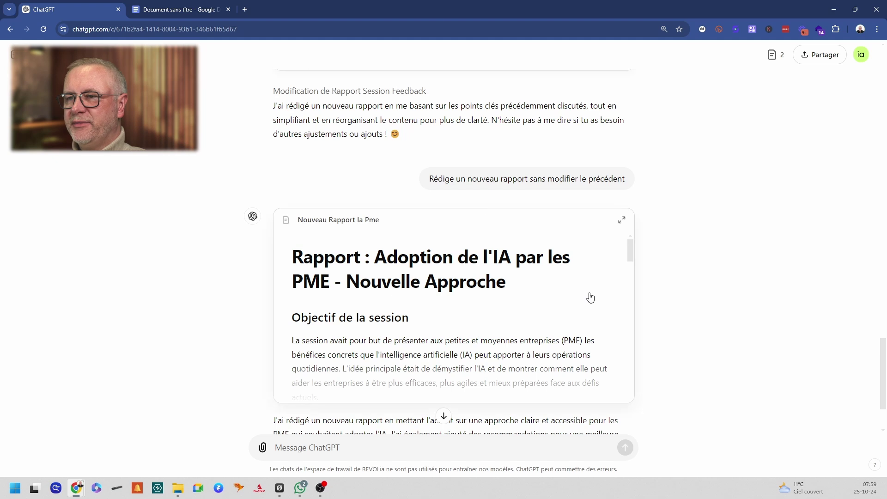
pyautogui.scroll(-2, 668, 255)
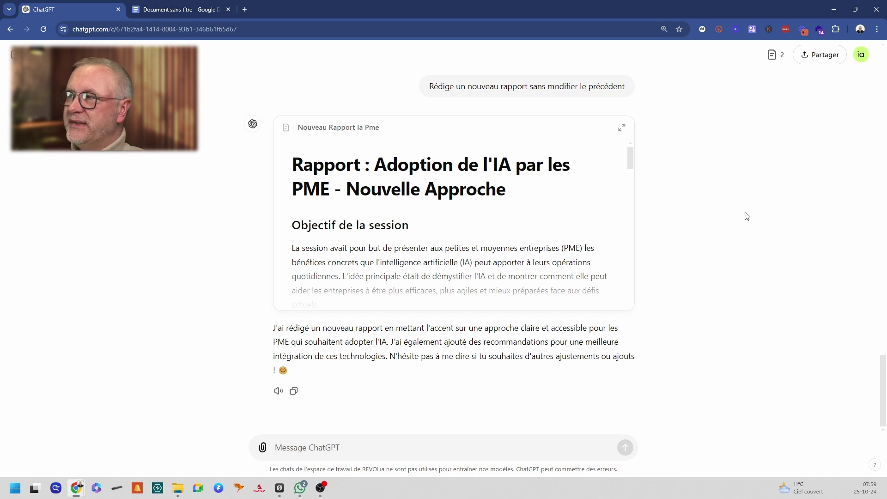
pyautogui.click(775, 62)
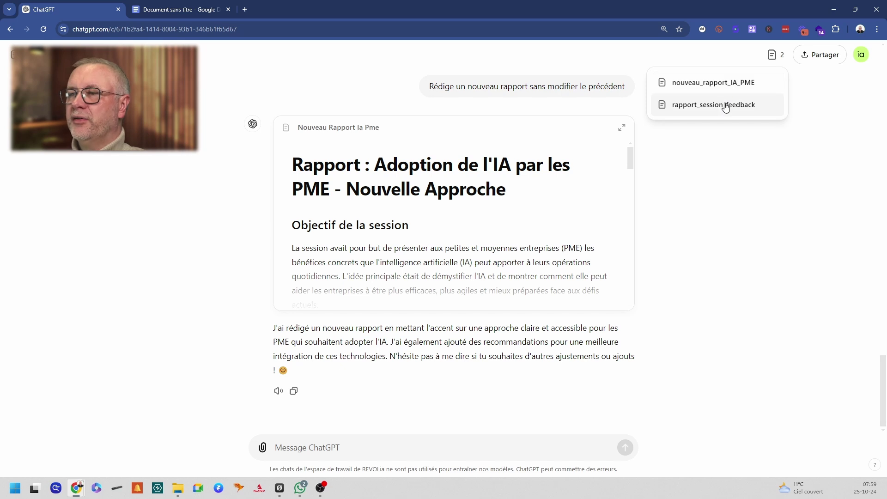
pyautogui.click(720, 88)
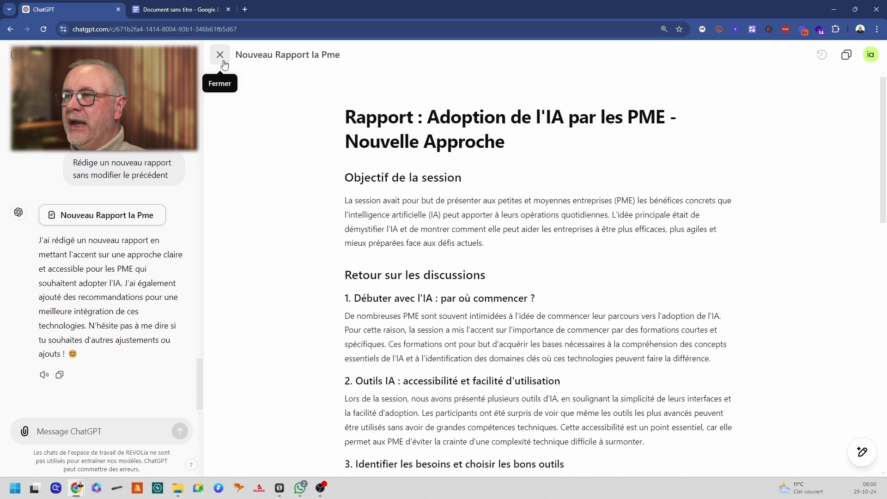
# Copy the new report with the canvas copy function and paste it into the blank Google Docs document
pyautogui.click(844, 62)
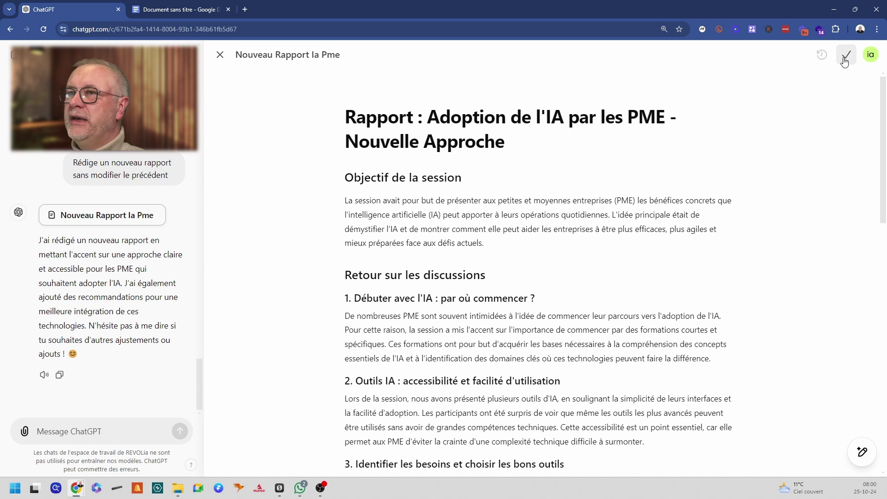
pyautogui.click(175, 10)
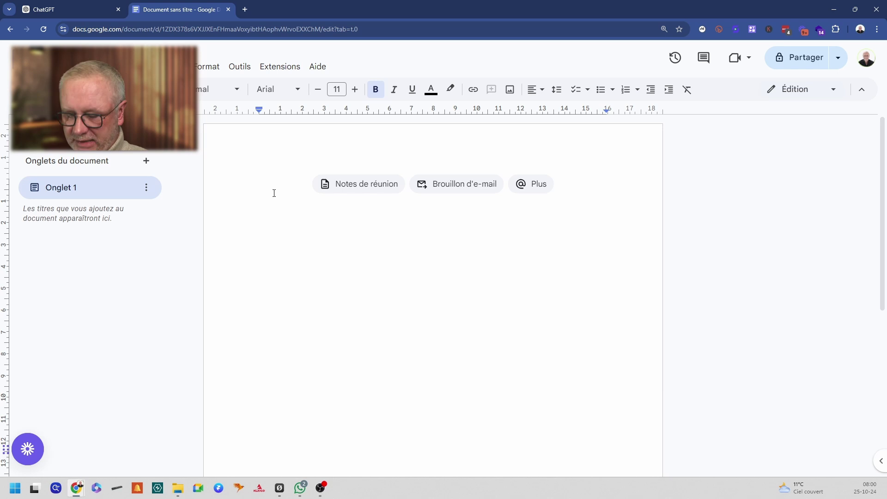
pyautogui.hotkey('ctrl', 'v')
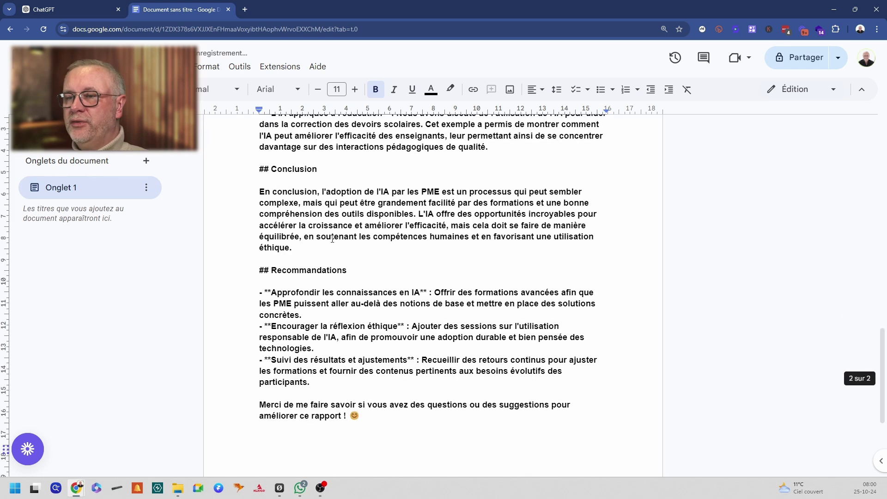
pyautogui.scroll(15, 333, 238)
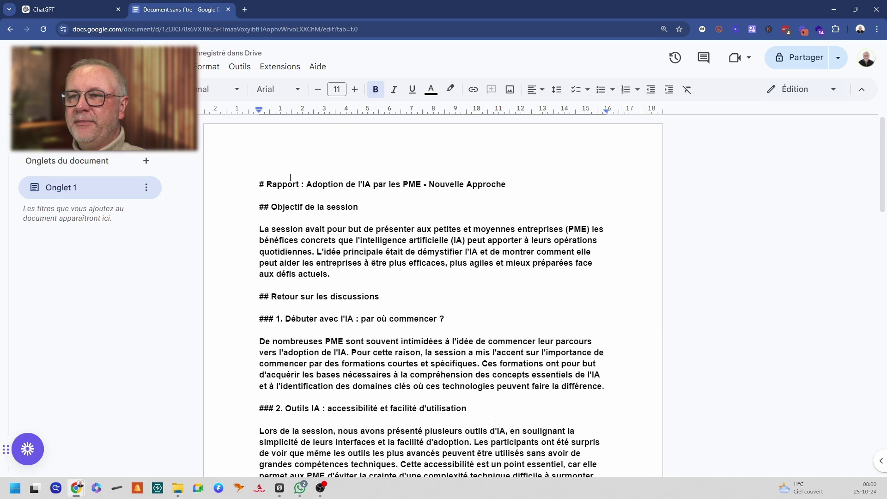
# Inspect the Markdown heading marks in the pasted report and delete all the text from the document
pyautogui.doubleClick(262, 184)
pyautogui.moveTo(270, 207); pyautogui.dragTo(260, 205)
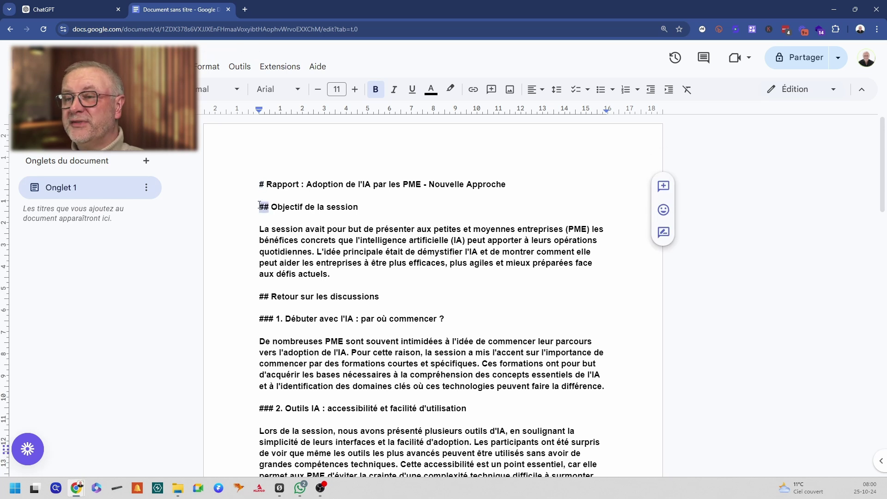
pyautogui.scroll(-15, 378, 240)
pyautogui.scroll(10, 396, 153)
pyautogui.scroll(3, 397, 153)
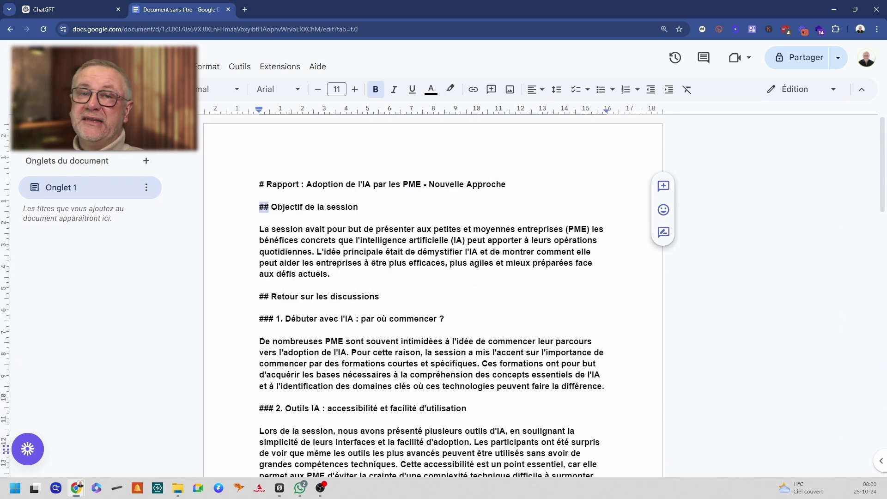
pyautogui.hotkey('ctrl', 'a')
pyautogui.press('Delete')
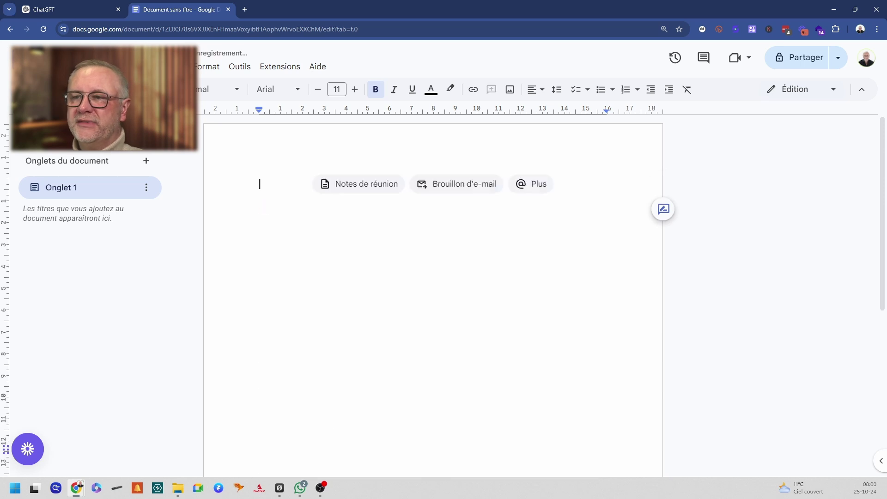
# Select and copy the report's full formatted text in the ChatGPT canvas and paste it into the empty Google Docs document
pyautogui.click(60, 10)
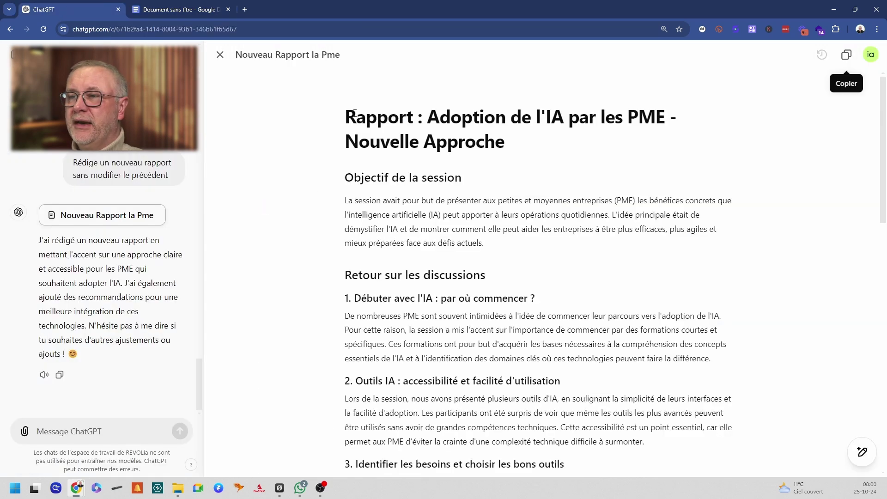
pyautogui.moveTo(347, 116); pyautogui.dragTo(793, 332)
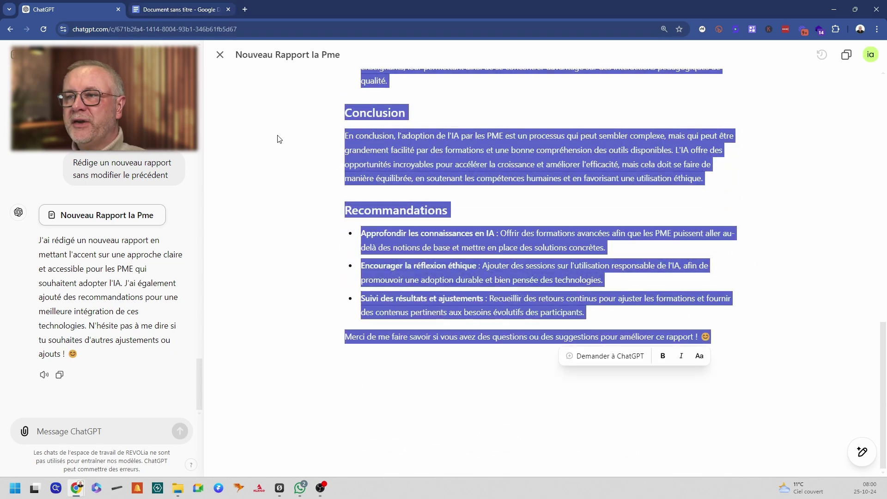
pyautogui.rightClick(396, 164)
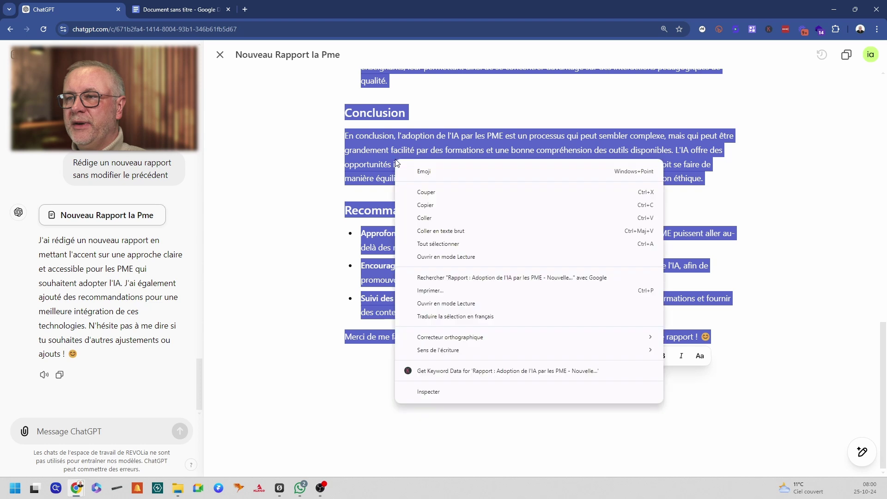
pyautogui.click(425, 205)
pyautogui.click(194, 5)
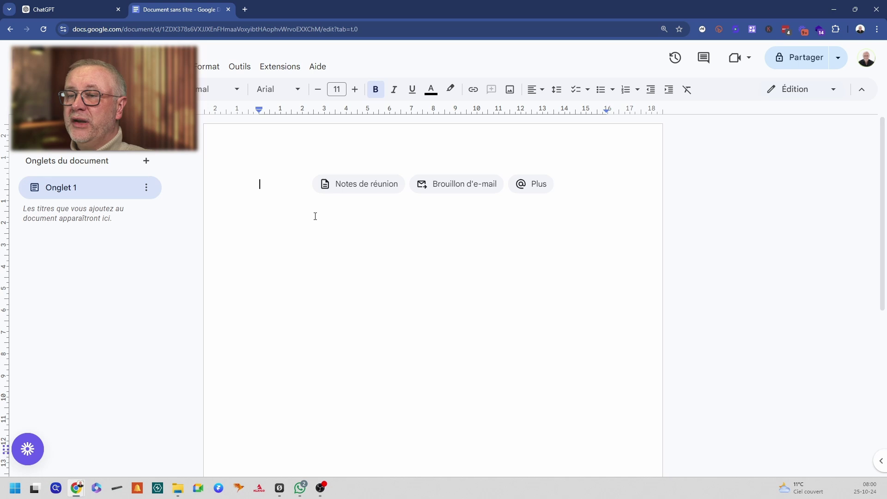
pyautogui.hotkey('ctrl', 'v')
pyautogui.scroll(20, 342, 236)
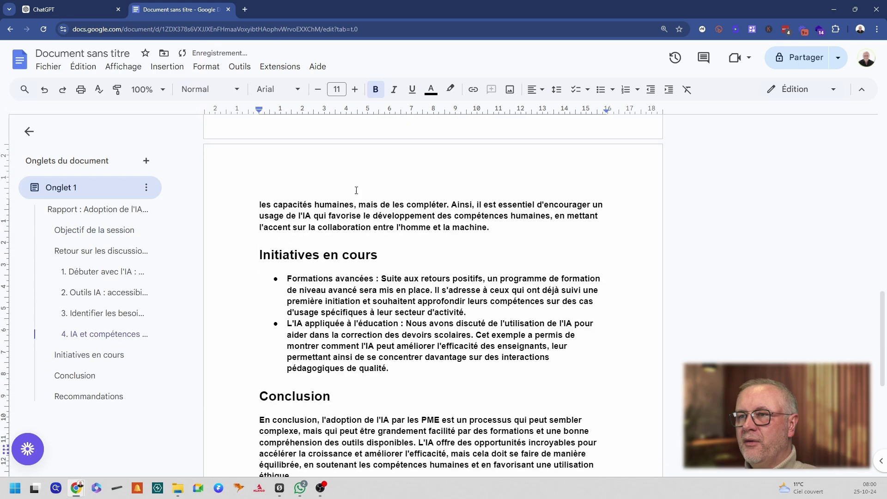
# Check the paragraph styles of the report title, the "Objectif de la session" heading and the paragraph below it
pyautogui.click(273, 208)
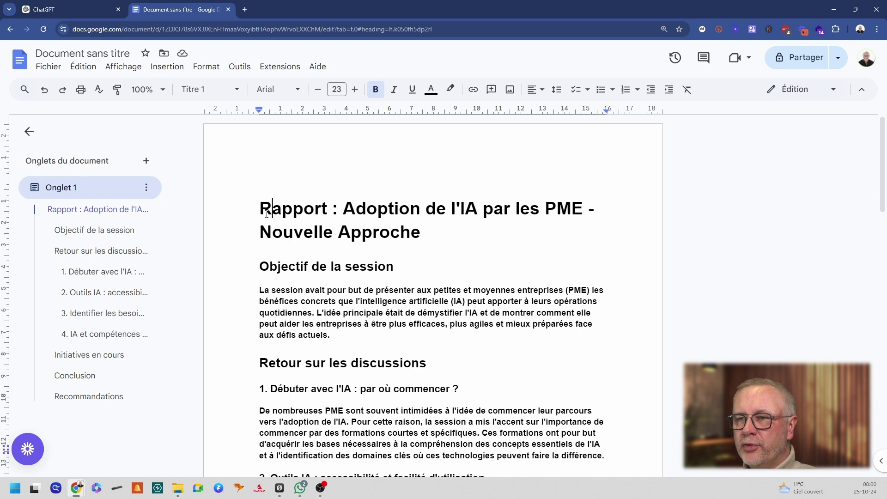
pyautogui.click(309, 208)
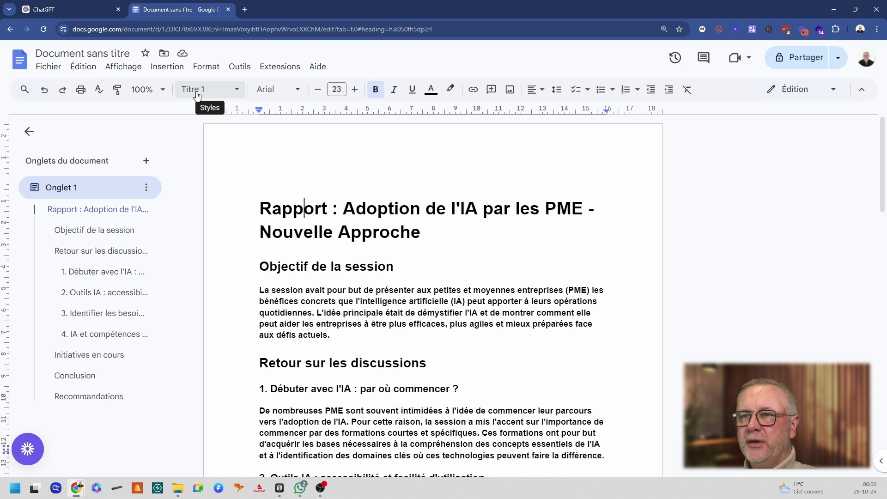
pyautogui.moveTo(286, 202); pyautogui.dragTo(362, 233)
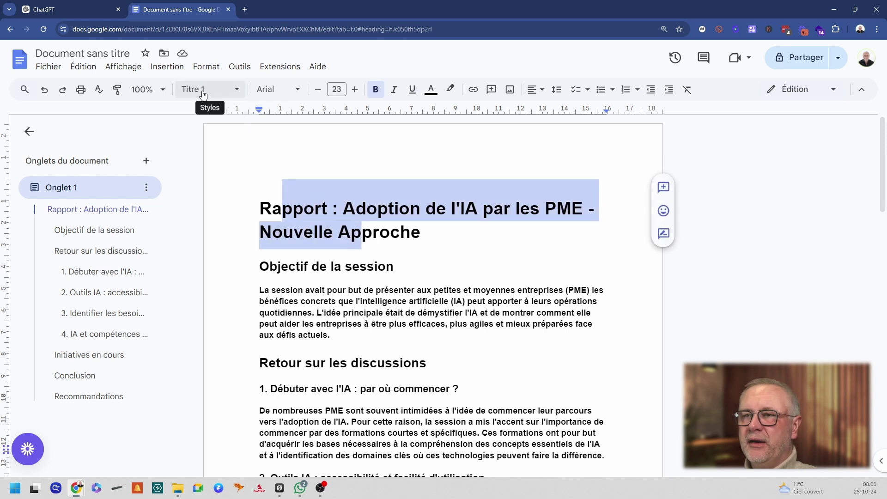
pyautogui.click(288, 266)
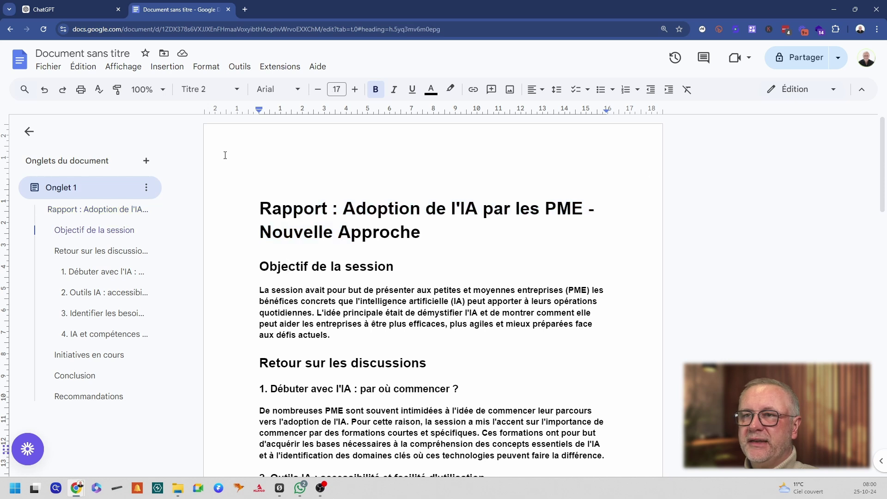
pyautogui.click(299, 292)
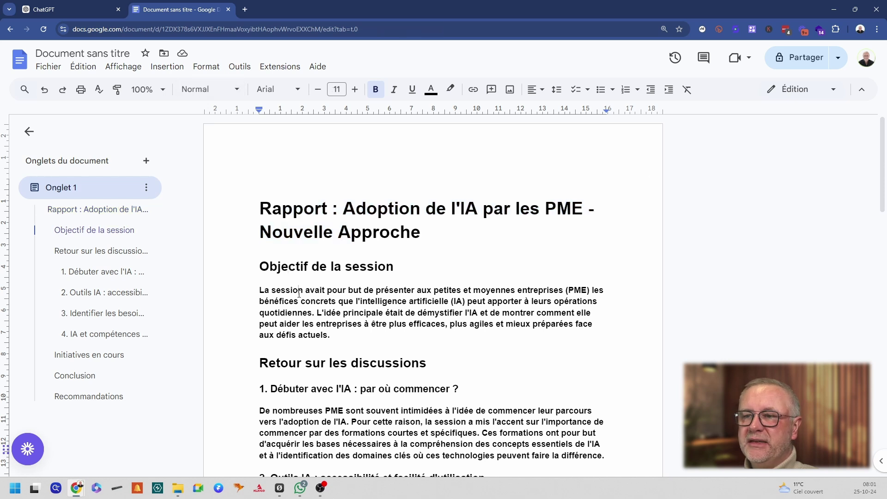
# Remove the bold formatting from the paragraph under "Objectif de la session"
pyautogui.moveTo(347, 337); pyautogui.dragTo(259, 289)
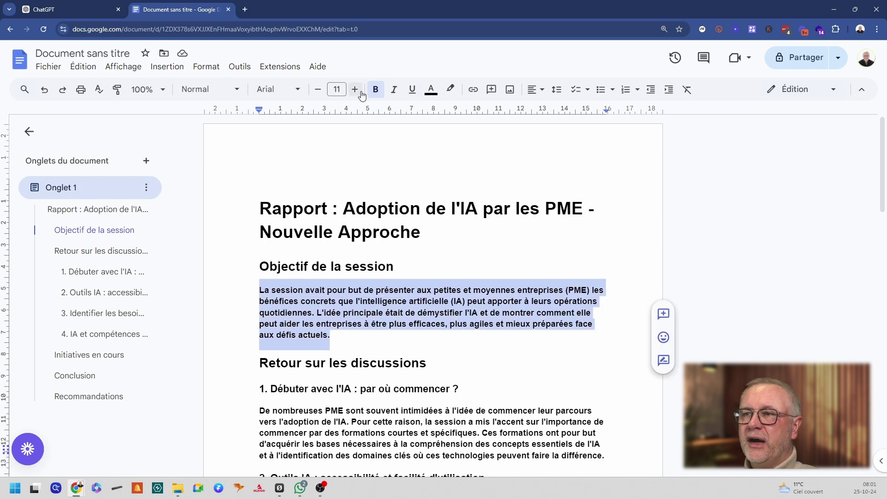
pyautogui.click(376, 90)
pyautogui.click(341, 323)
pyautogui.scroll(-2, 342, 246)
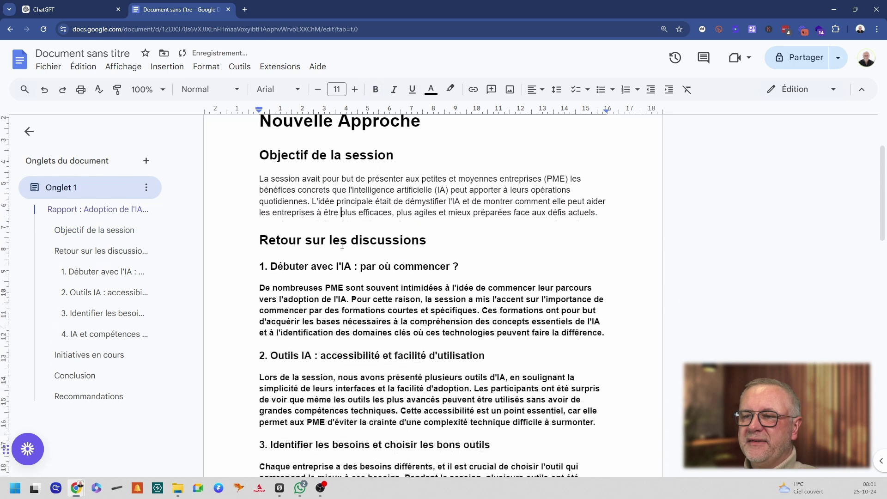
# Look through the whole pasted report and recheck the styles of its title and first section heading
pyautogui.scroll(-2, 342, 246)
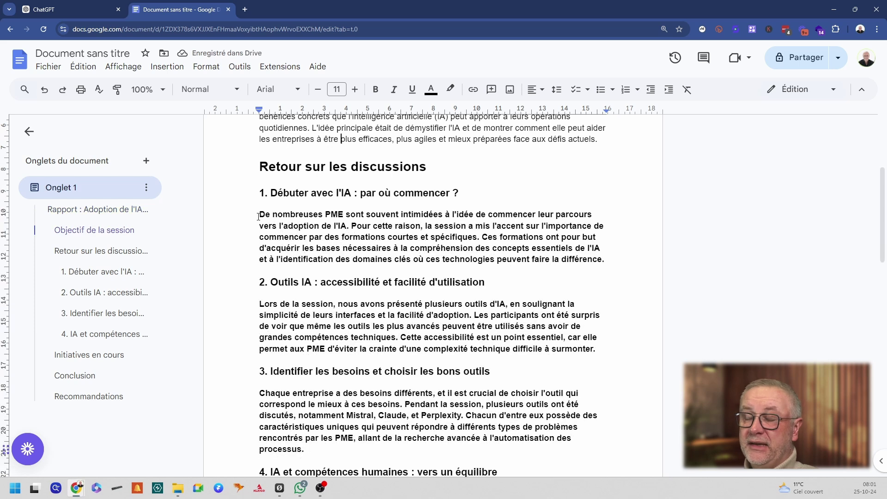
pyautogui.scroll(-15, 259, 220)
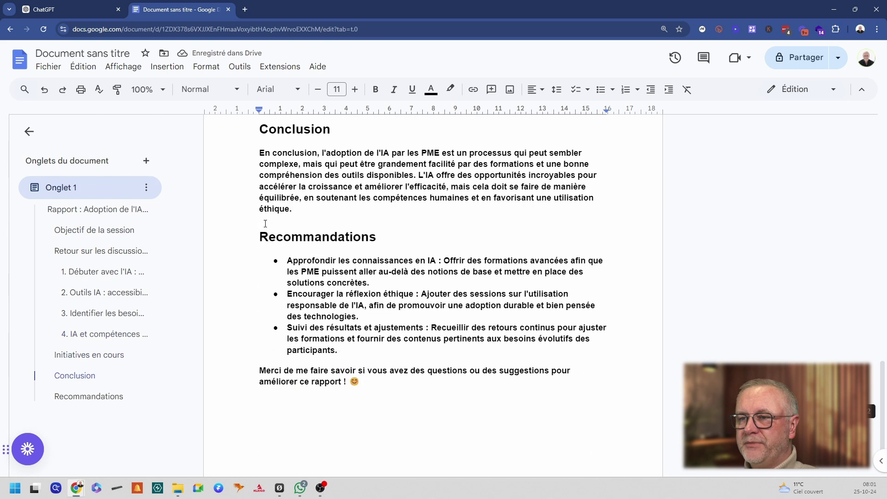
pyautogui.scroll(19, 265, 223)
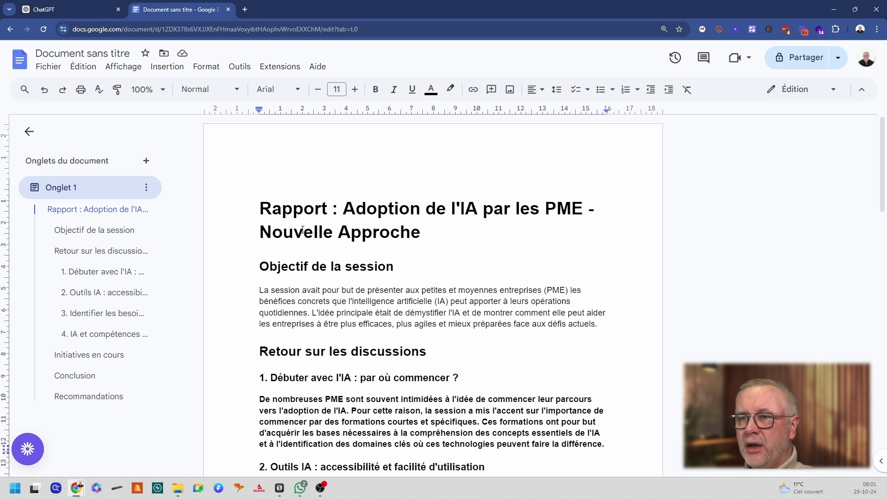
pyautogui.click(286, 213)
pyautogui.click(294, 263)
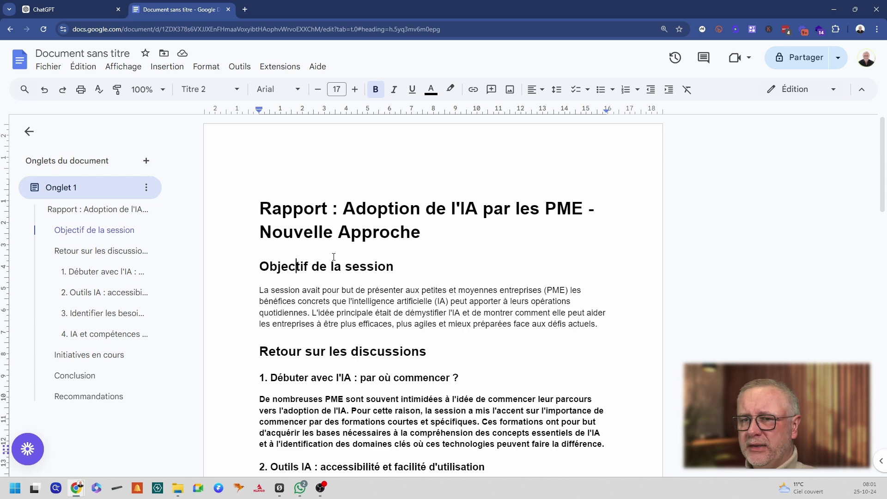
pyautogui.scroll(-20, 436, 260)
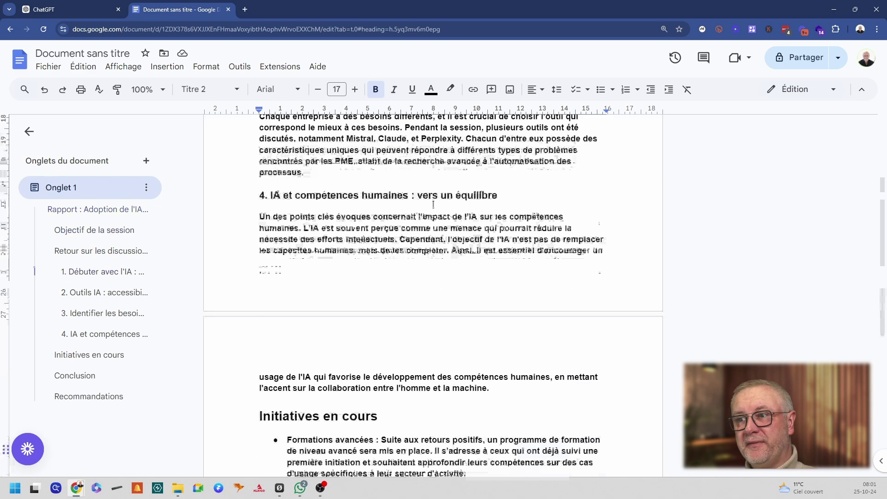